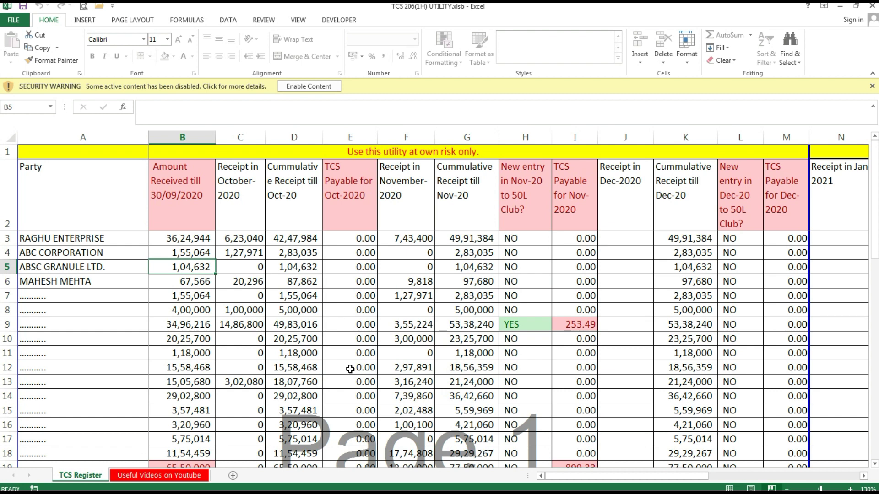
# Examine the TCS register's party names, receipts till September, October receipts, cumulative receipts, 50L Club entries and December 2020 receipt column
pyautogui.click(76, 238)
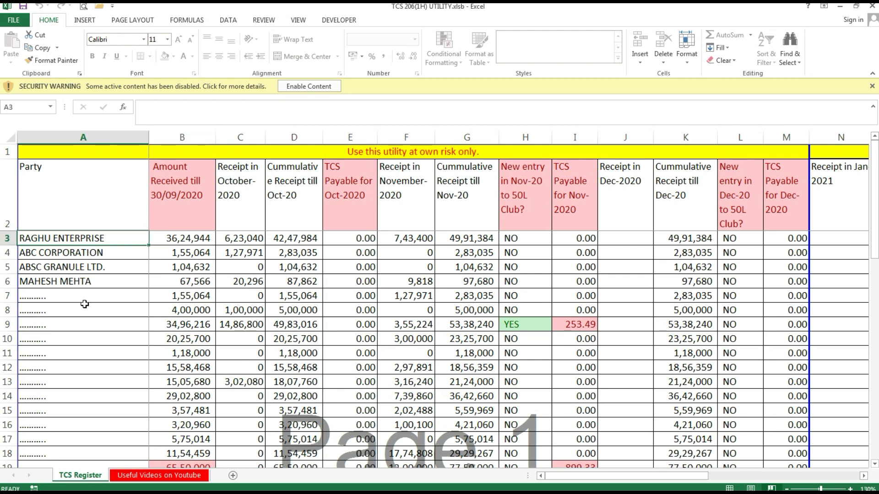
pyautogui.scroll(-3, 85, 304)
pyautogui.scroll(3, 84, 304)
pyautogui.click(196, 240)
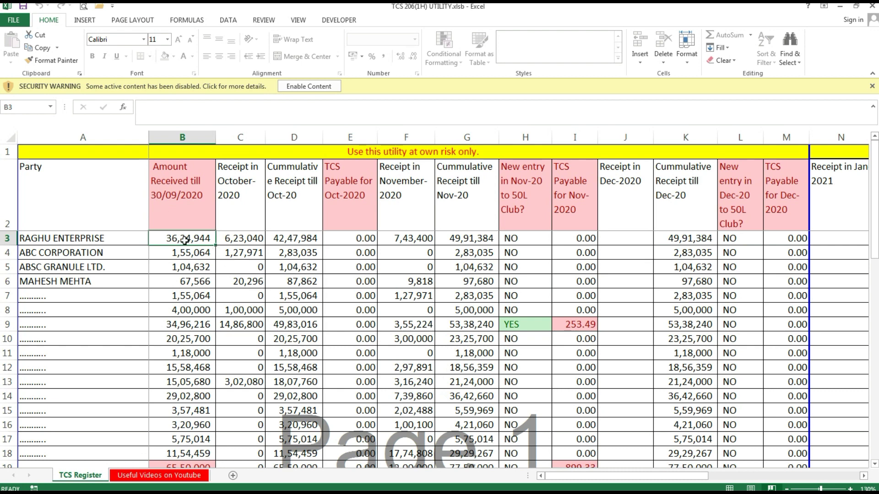
pyautogui.click(177, 295)
pyautogui.click(177, 330)
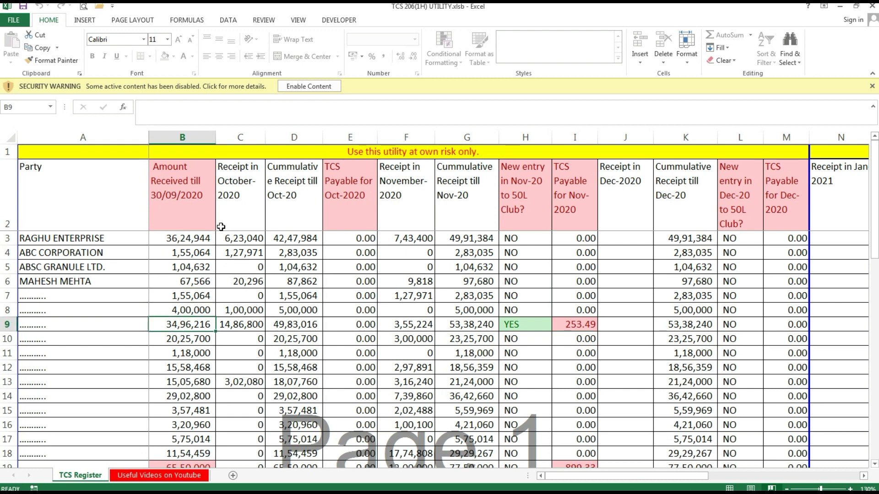
pyautogui.click(246, 253)
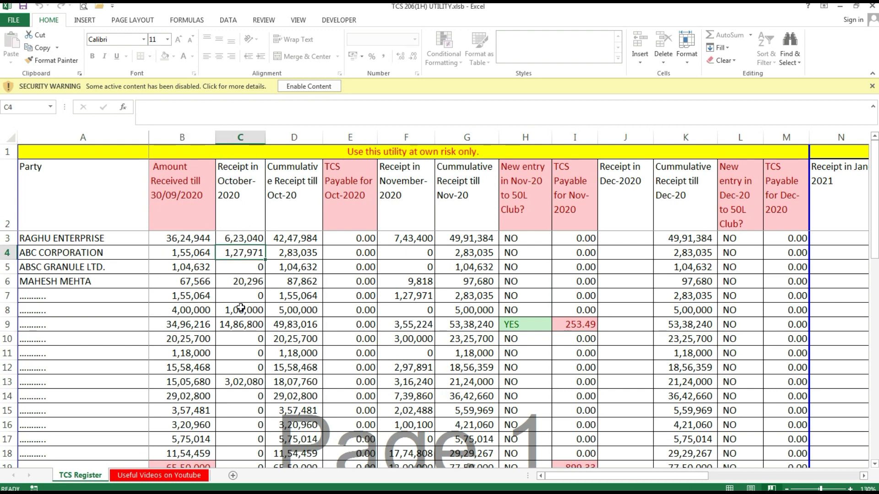
pyautogui.click(286, 263)
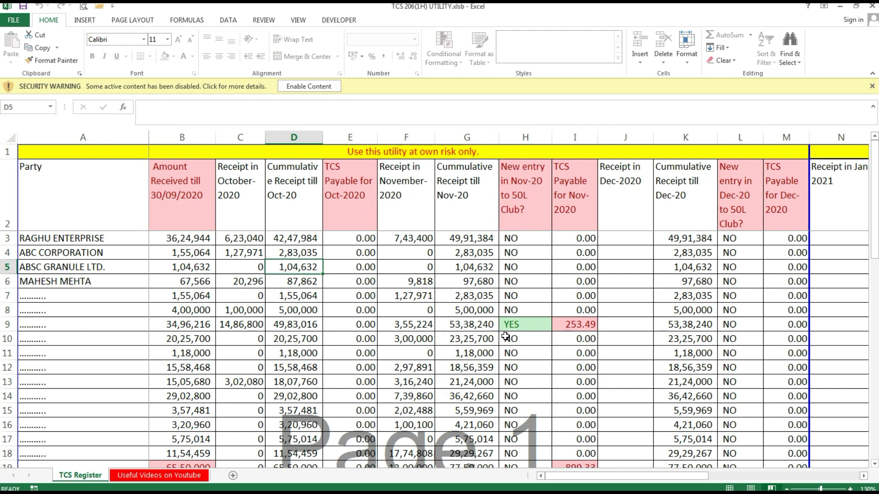
pyautogui.click(525, 328)
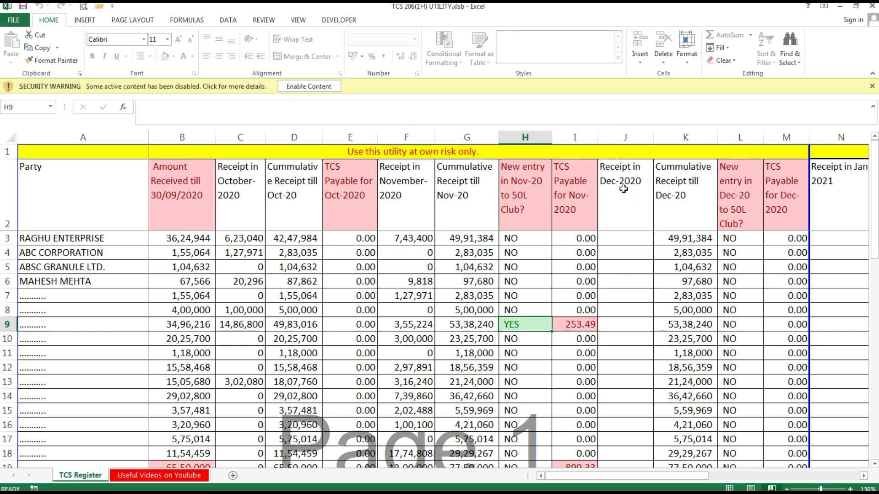
pyautogui.click(628, 255)
pyautogui.click(626, 294)
pyautogui.click(629, 308)
pyautogui.click(620, 335)
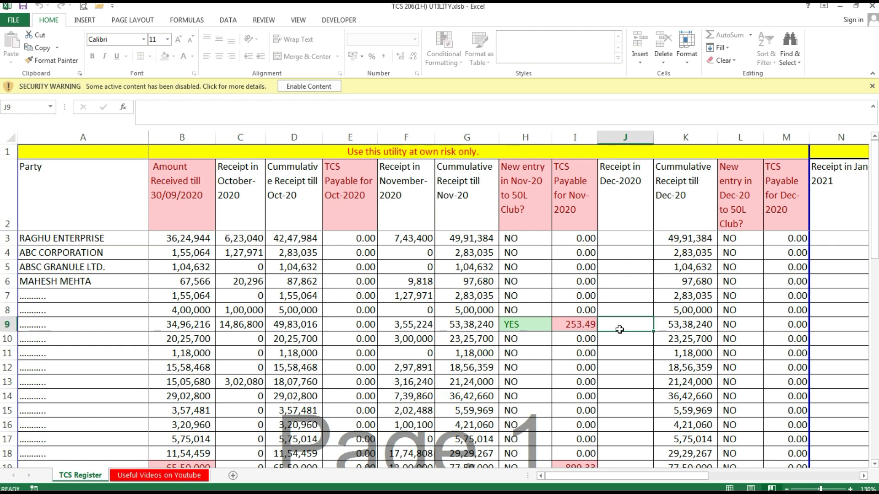
pyautogui.click(609, 362)
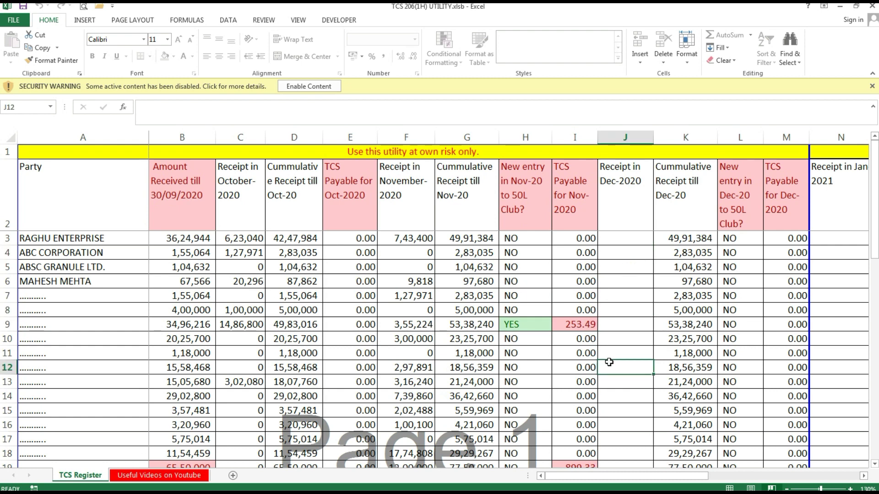
# Enter 4600075 as the December 2020 receipt for the party in row 8
pyautogui.click(615, 311)
pyautogui.click(475, 311)
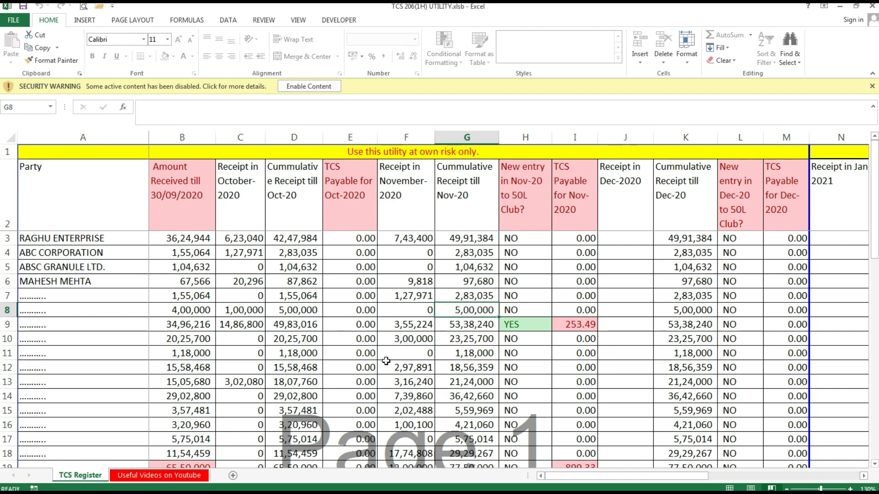
pyautogui.press('Right')
pyautogui.press('Right')
pyautogui.press('Right')
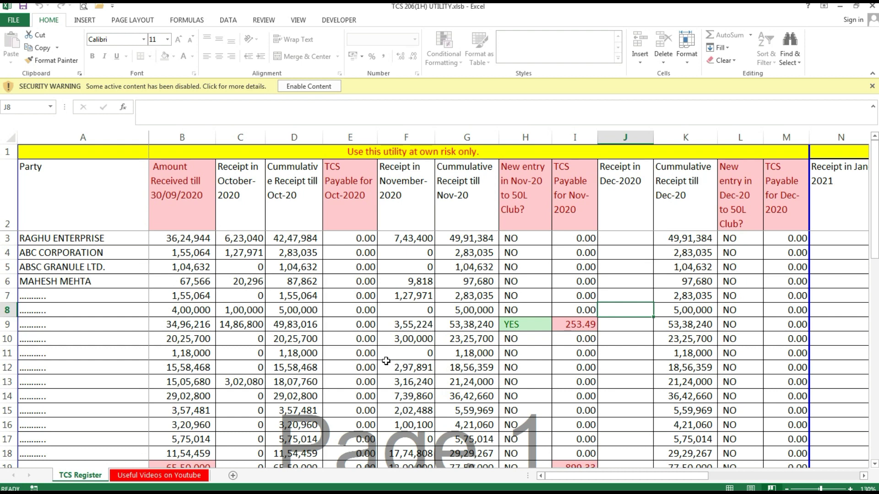
pyautogui.write('46')
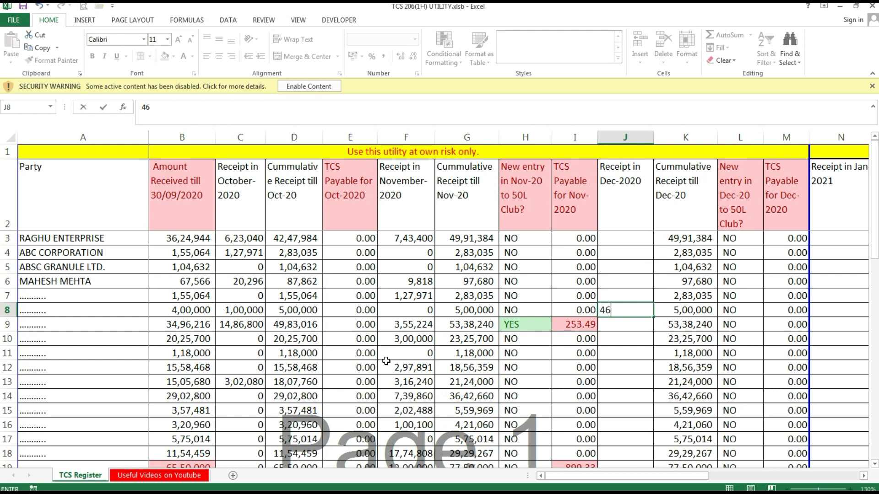
pyautogui.write('00075')
pyautogui.hotkey('ctrl', 'Return')
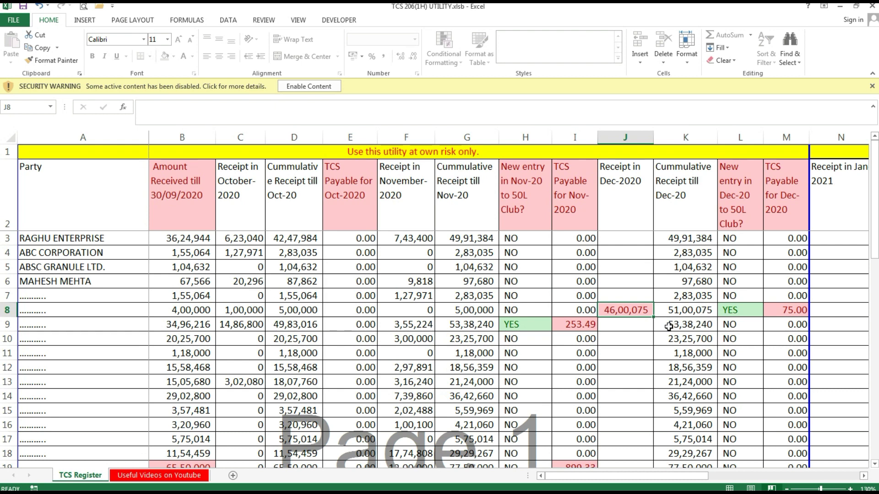
# Check row 8's cumulative receipt and TCS payable for December, and set its December 2020 receipt to 4600000
pyautogui.click(700, 315)
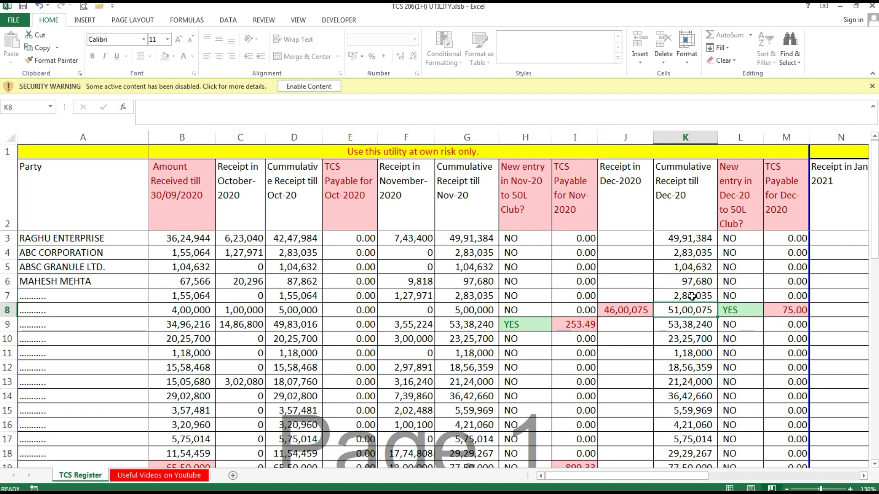
pyautogui.click(786, 312)
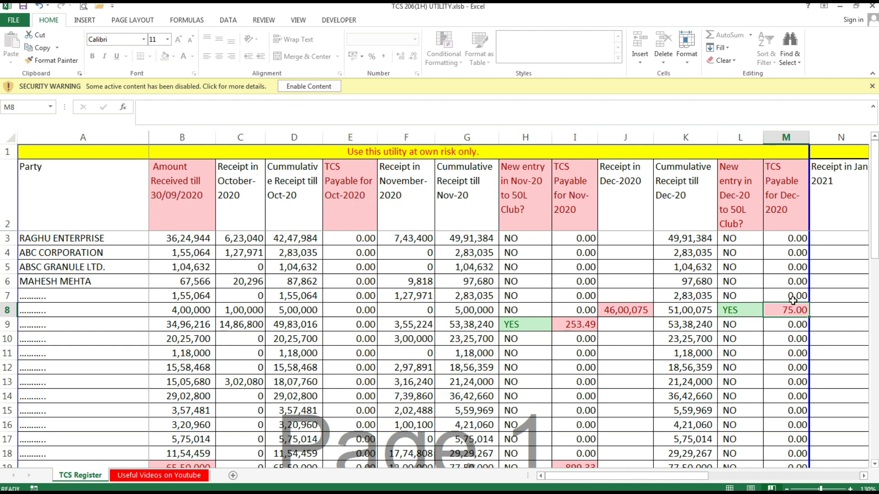
pyautogui.click(636, 315)
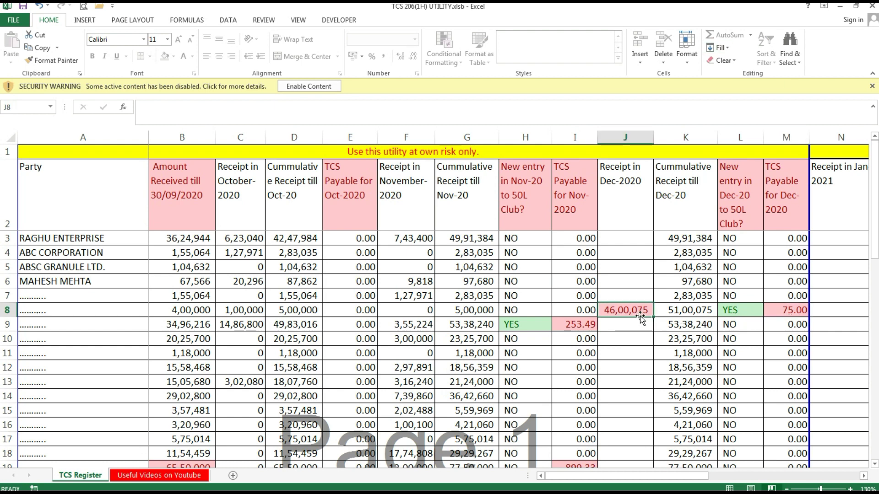
pyautogui.click(589, 309)
pyautogui.click(613, 311)
pyautogui.write('4')
pyautogui.write('6,00,')
pyautogui.write('0000')
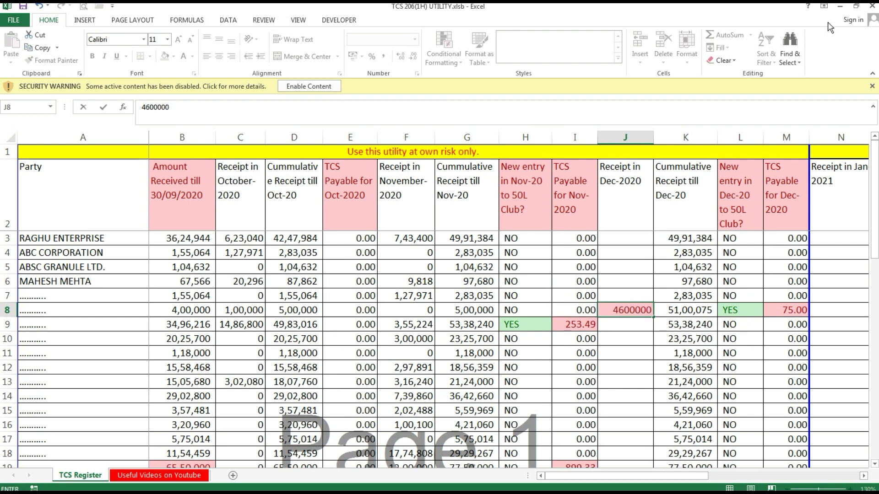
pyautogui.press('Return')
pyautogui.click(624, 309)
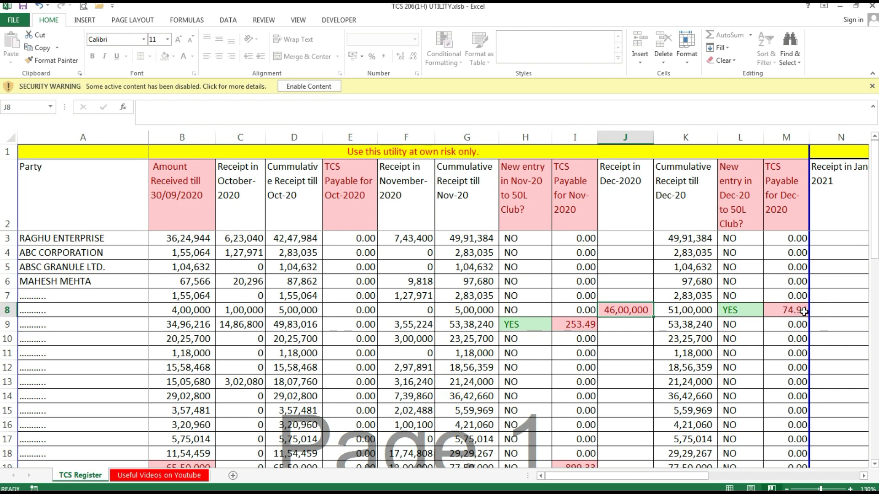
# Enter 1,00,075 as the December 2020 receipt in row 9 and check that row's TCS payable for December
pyautogui.click(622, 287)
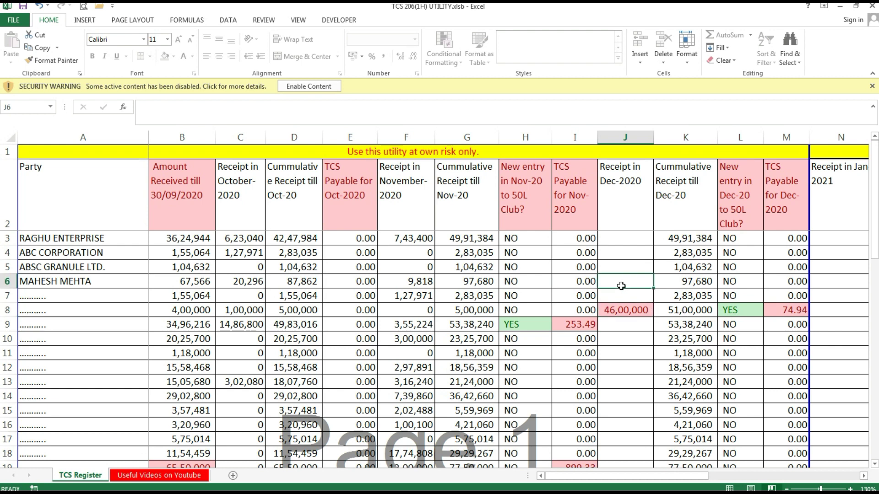
pyautogui.click(630, 358)
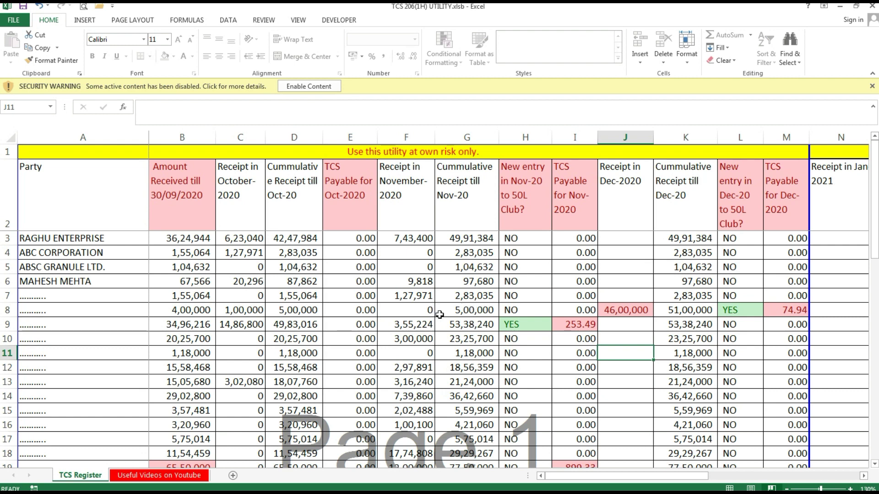
pyautogui.click(614, 326)
pyautogui.write('1,00,075')
pyautogui.press('Return')
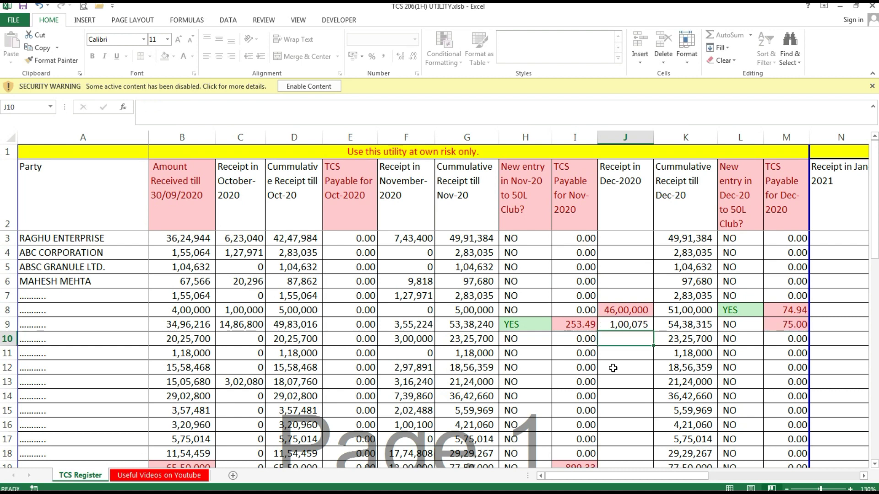
pyautogui.press('Up')
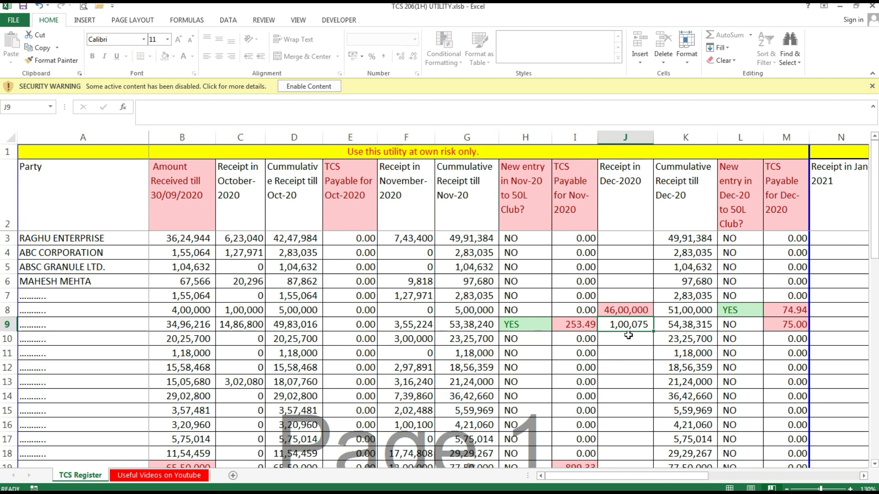
pyautogui.click(799, 326)
pyautogui.click(622, 327)
pyautogui.click(784, 329)
pyautogui.click(619, 322)
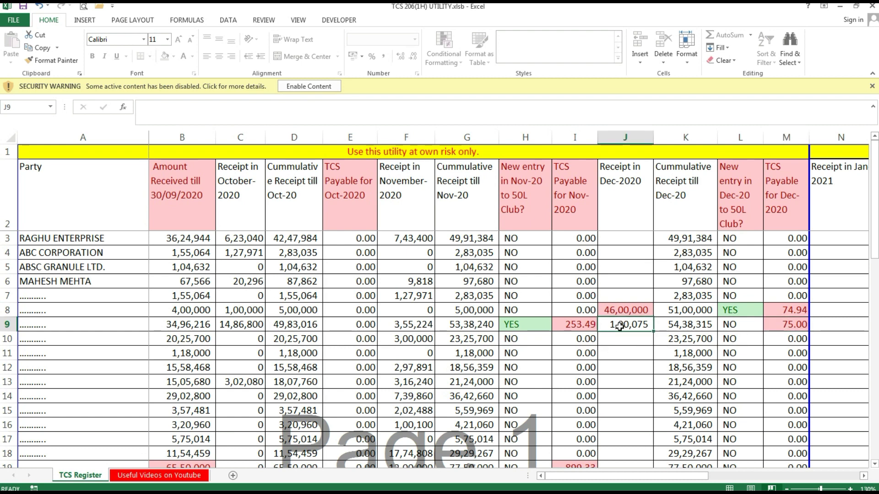
# Open the print preview of the TCS register and view its pages up to the third
pyautogui.hotkey('ctrl', 'p')
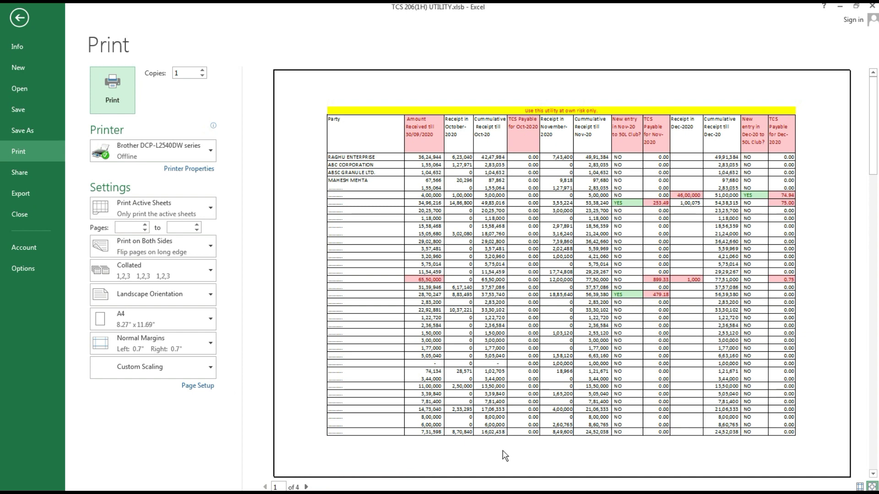
pyautogui.click(306, 487)
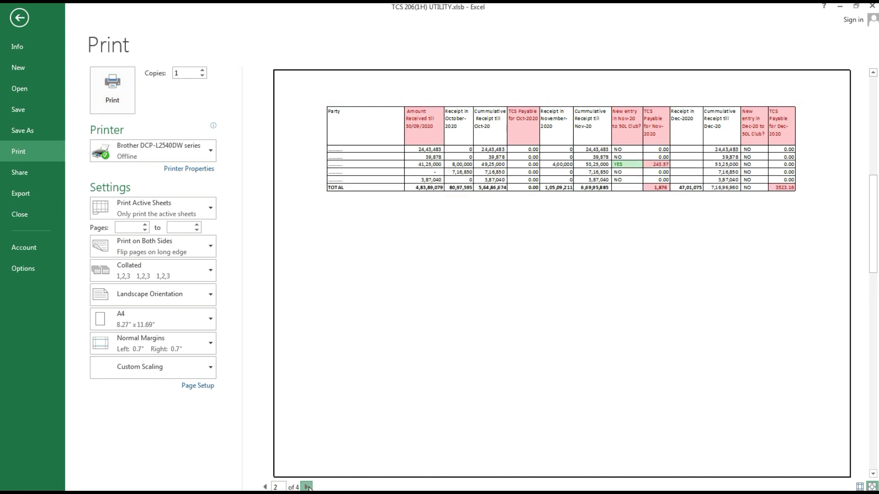
pyautogui.click(307, 486)
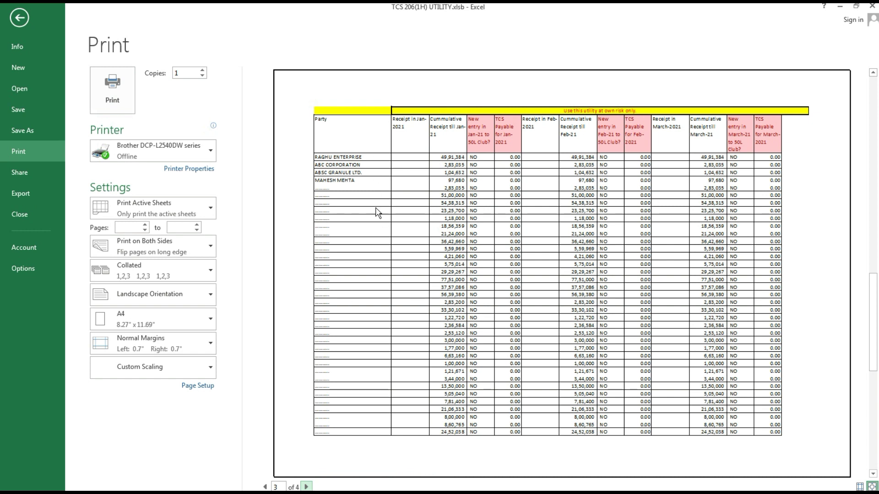